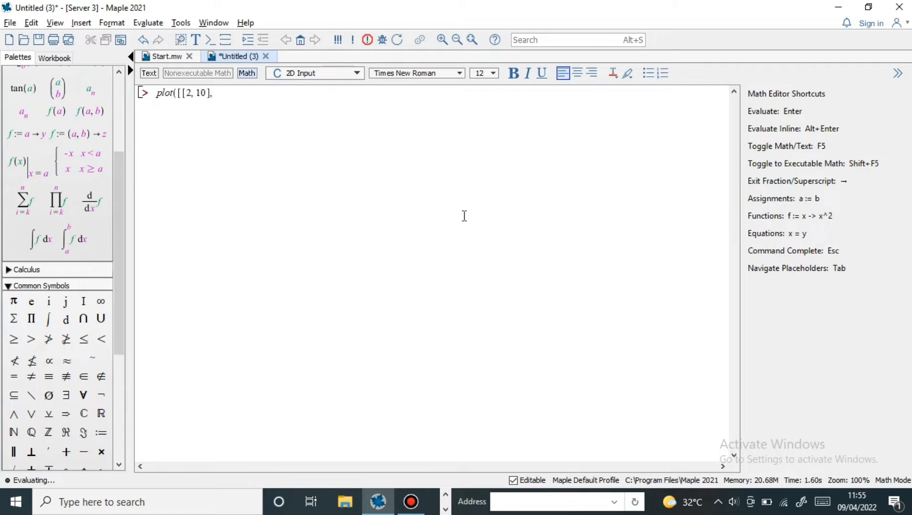
Complete the plot command with the points [3, 12.5], [4, 14], [6, 15.6], [7, 16] and [9, 18], and execute it.
{"action": "type", "text": "[3, 12.5],["}
{"action": "type", "text": "4, 14], [6"}
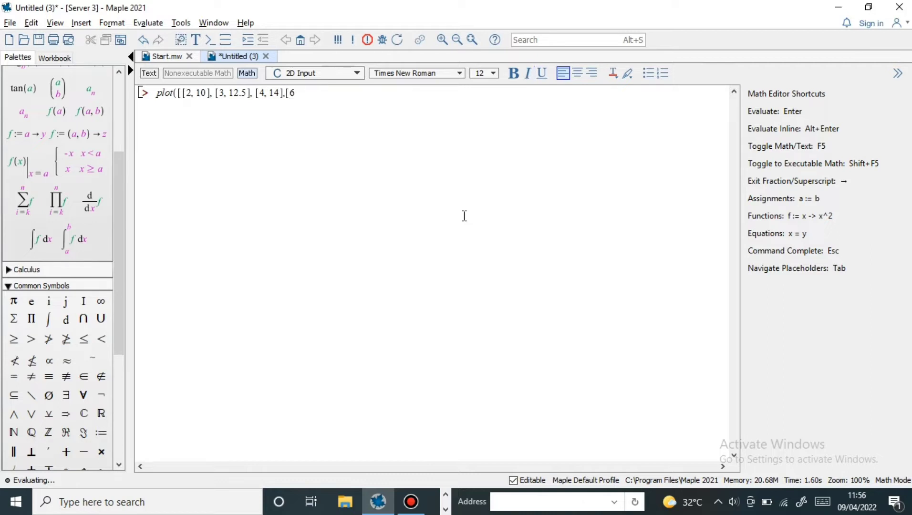
{"action": "type", "text": ", 15.6], [7, 16]"}
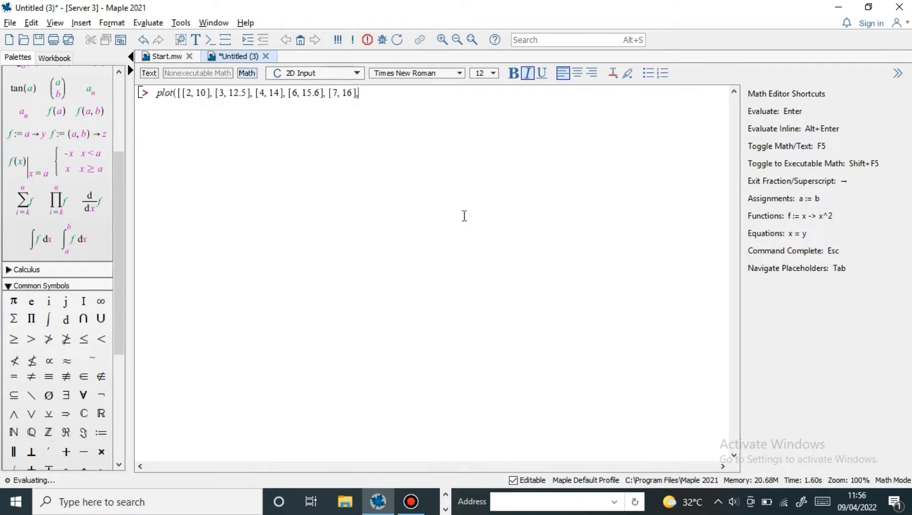
{"action": "type", "text": ", [9, 18]"}
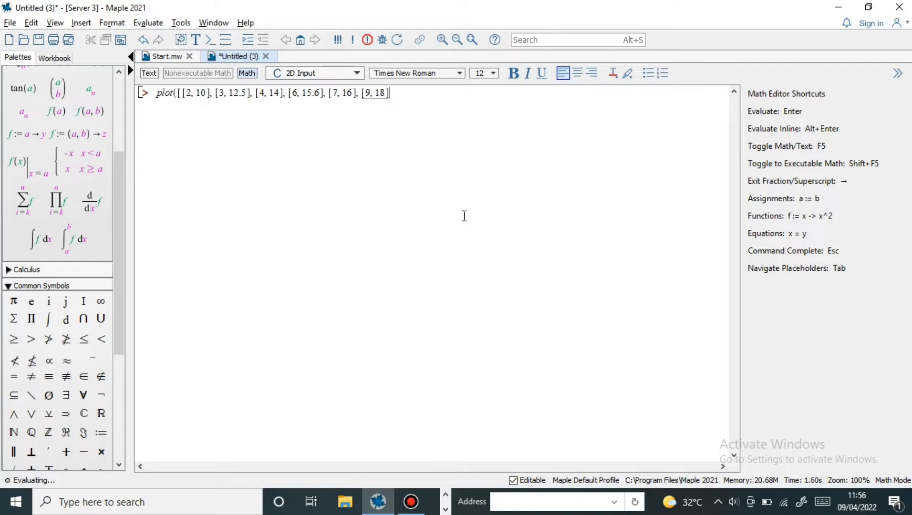
{"action": "type", "text": "])"}
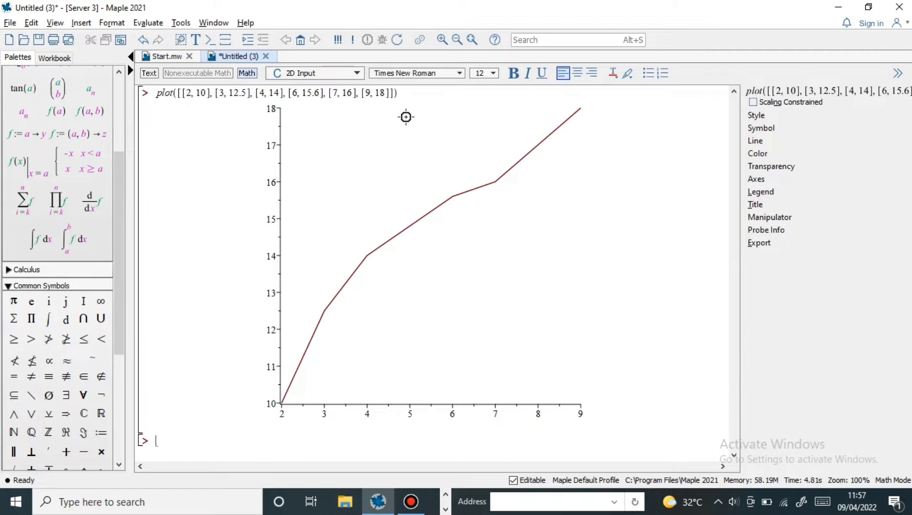
Copy the whole plot command and paste it at the empty prompt below the line graph.
{"action": "left_click_drag", "start_coordinate": [397, 93], "coordinate": [285, 92]}
{"action": "key", "text": "ctrl+c"}
{"action": "left_click", "coordinate": [159, 92]}
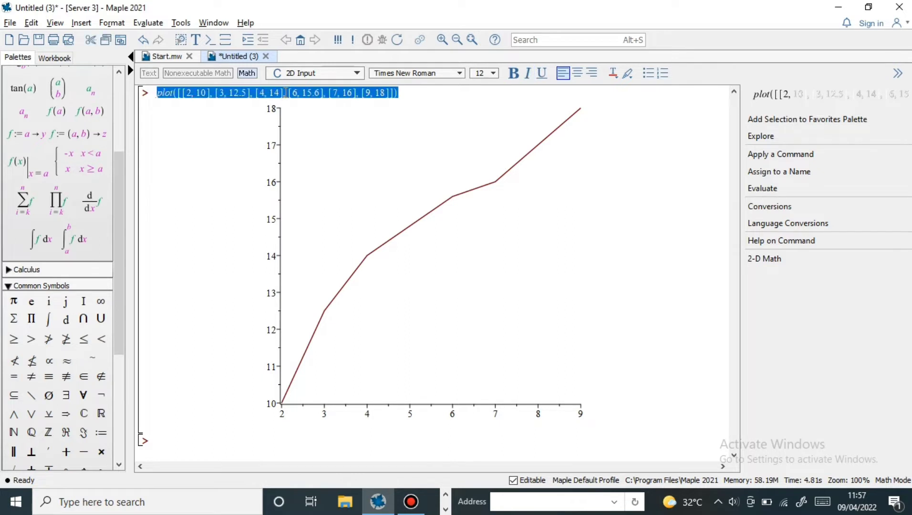
{"action": "left_click", "coordinate": [736, 451]}
{"action": "left_click", "coordinate": [336, 447]}
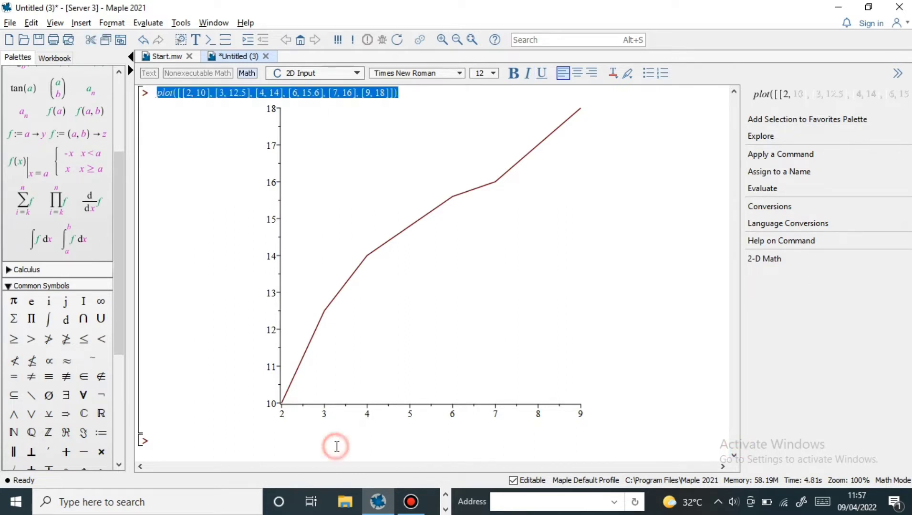
{"action": "left_click", "coordinate": [204, 445]}
{"action": "left_click", "coordinate": [166, 439]}
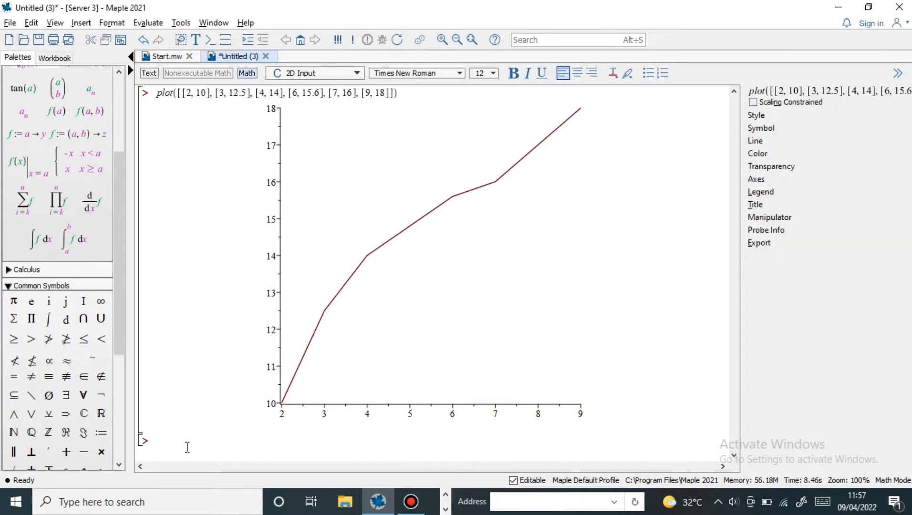
{"action": "key", "text": "ctrl+i"}
{"action": "key", "text": "ctrl+v"}
Add the option style = POINT after the point list in the copied plot command and execute it.
{"action": "left_click", "coordinate": [394, 440]}
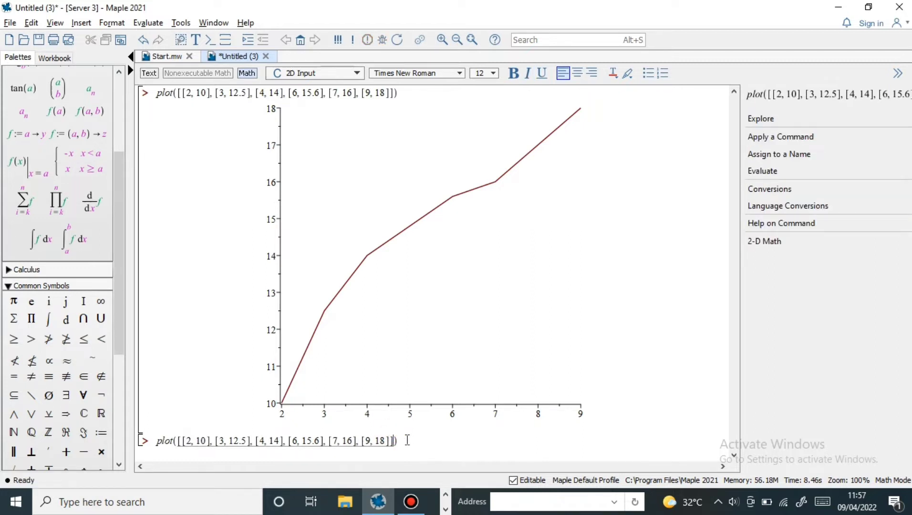
{"action": "type", "text": ", "}
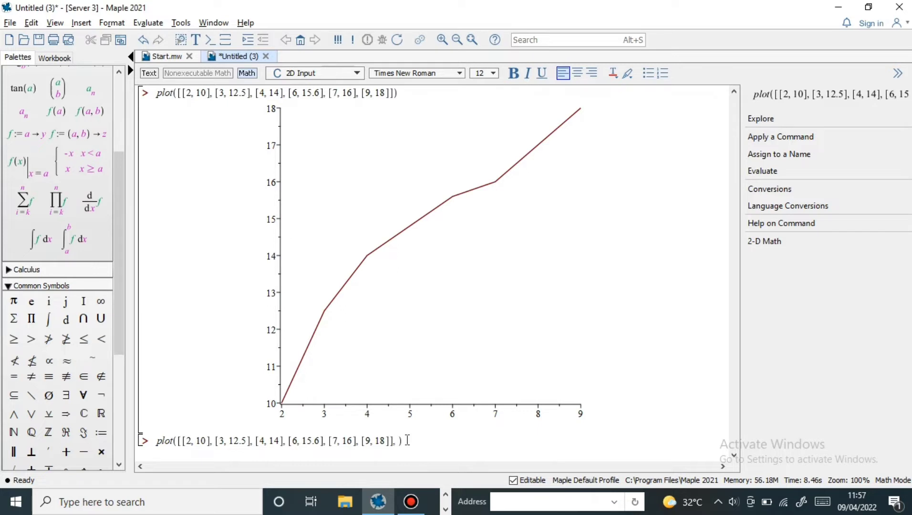
{"action": "type", "text": "style "}
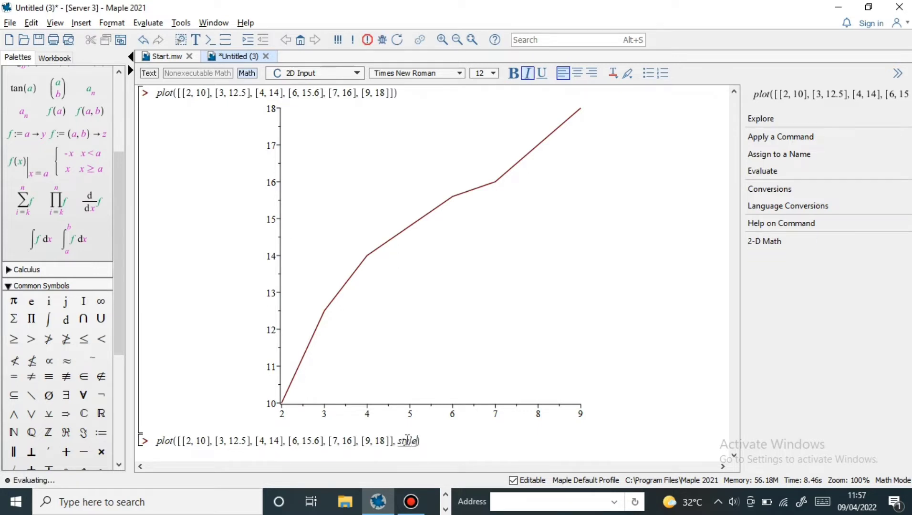
{"action": "type", "text": "= POIN"}
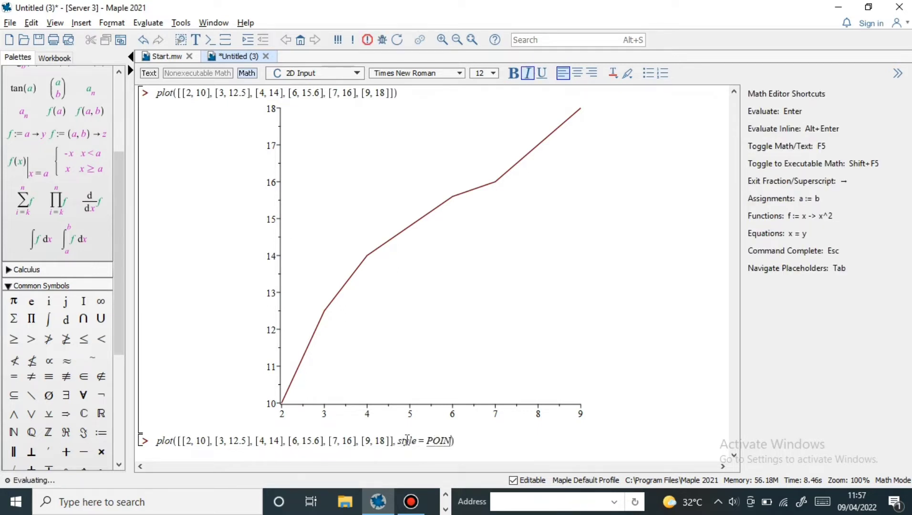
{"action": "type", "text": "T"}
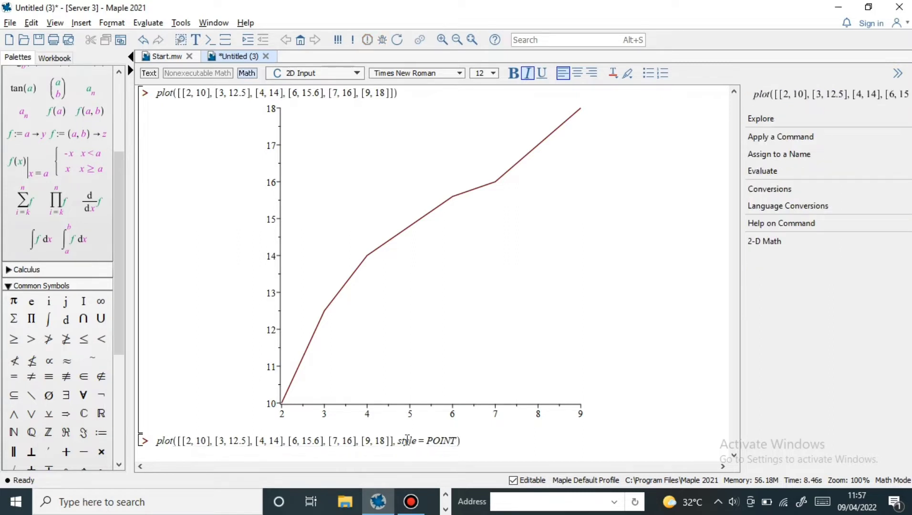
{"action": "key", "text": "Return"}
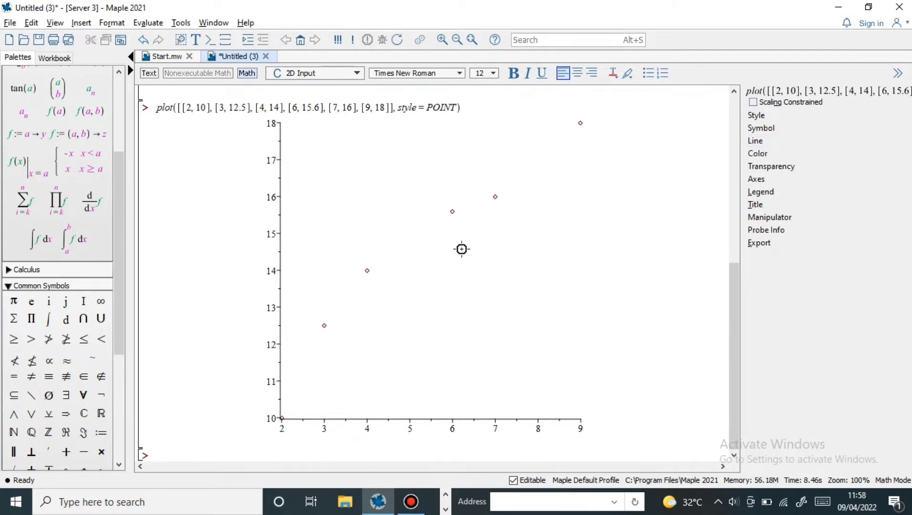
{"action": "left_click", "coordinate": [737, 350]}
{"action": "type", "text": "PLOT"}
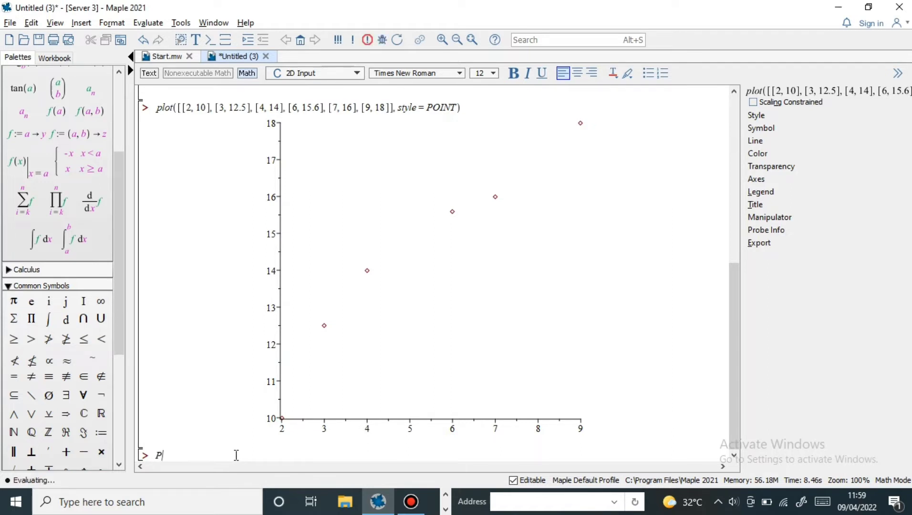
{"action": "type", "text": "3D"}
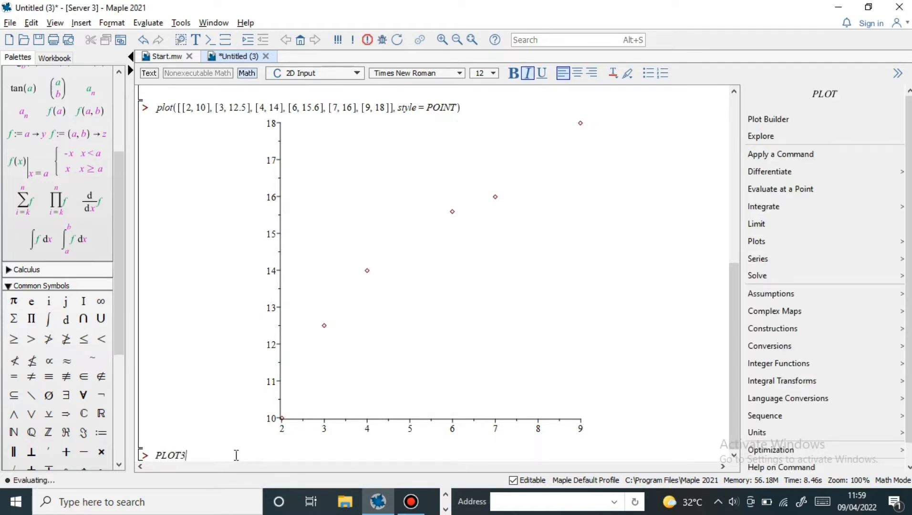
{"action": "key", "text": "BackSpace"}
{"action": "key", "text": "BackSpace"}
{"action": "key", "text": "BackSpace"}
{"action": "key", "text": "BackSpace"}
{"action": "key", "text": "BackSpace"}
{"action": "key", "text": "BackSpace"}
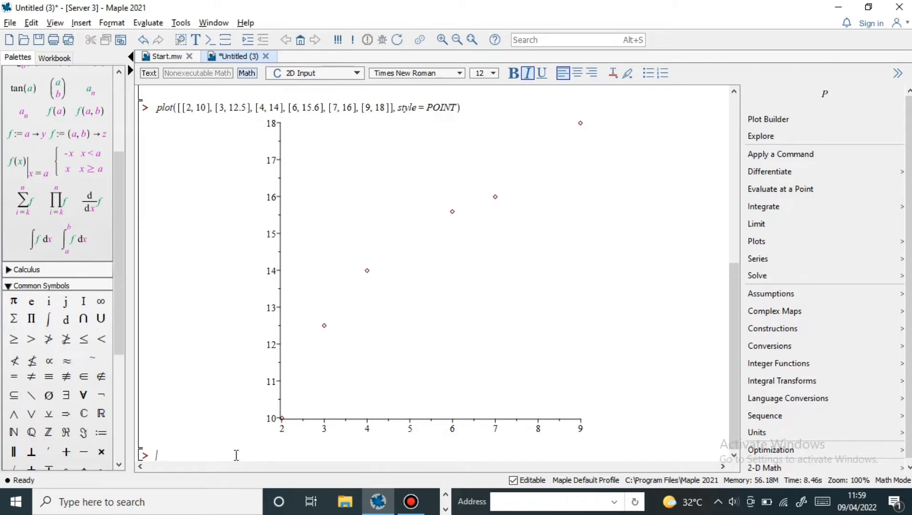
Plot the surface sin(x)·cos(y) with plot3d over x = 0..5 and y = -2..4 at the prompt below the point plot.
{"action": "type", "text": "plod"}
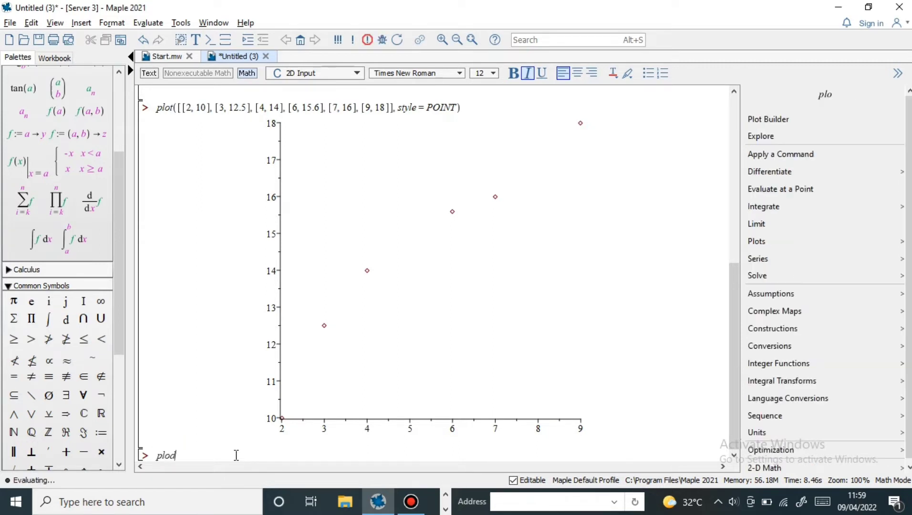
{"action": "key", "text": "BackSpace"}
{"action": "type", "text": "t3d"}
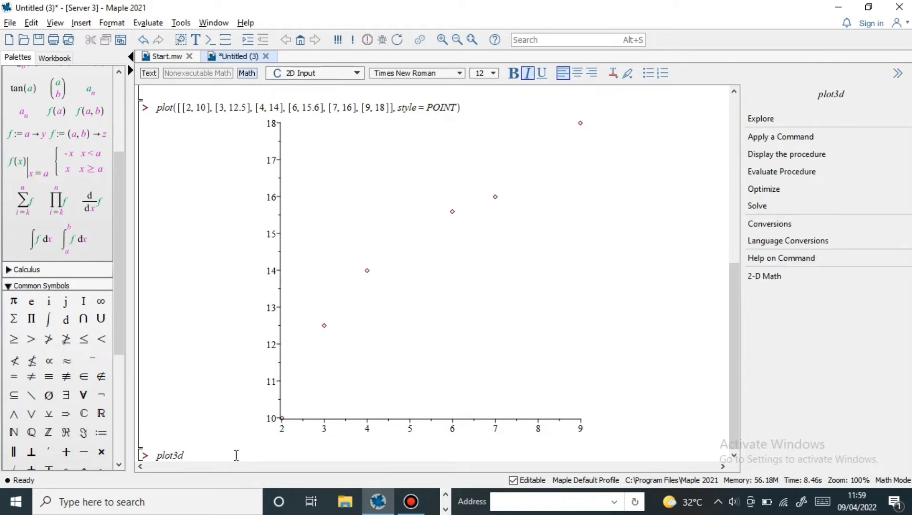
{"action": "type", "text": "("}
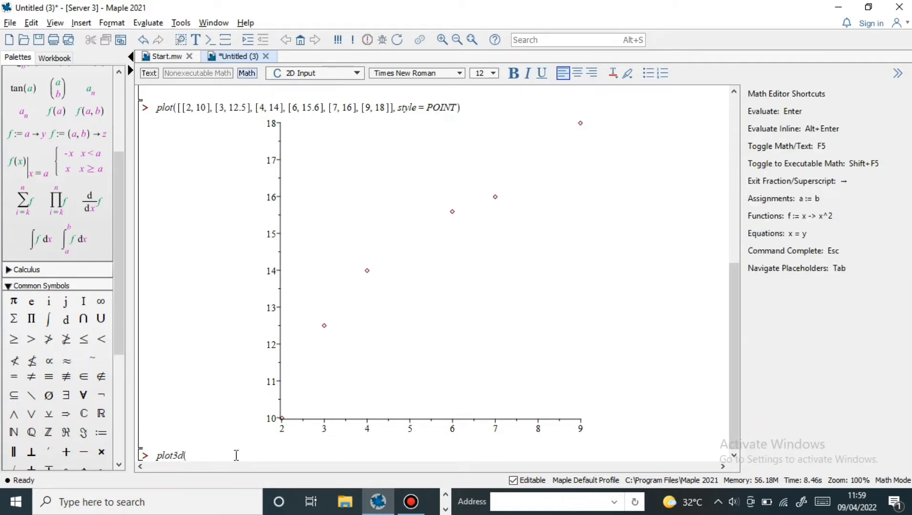
{"action": "type", "text": "sin(x) · cos(y), x = 0 ..5, y ="}
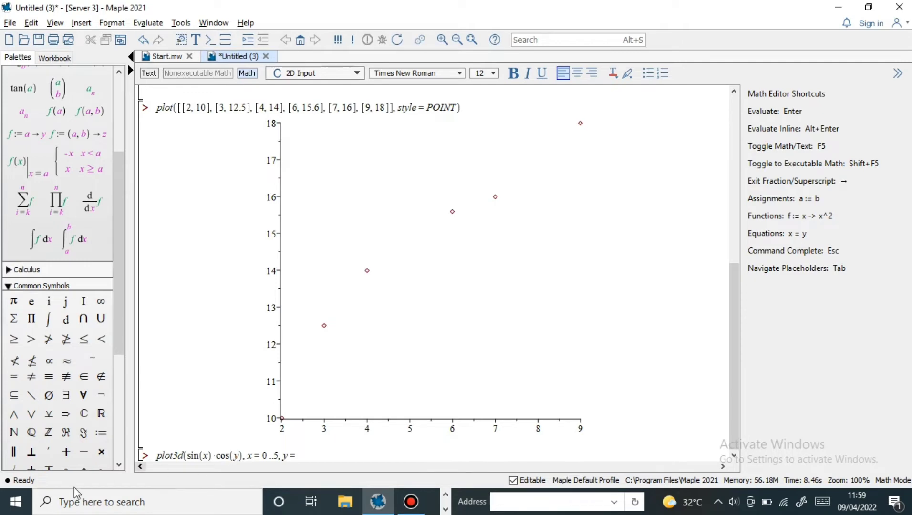
{"action": "left_click", "coordinate": [84, 453]}
{"action": "type", "text": "2 "}
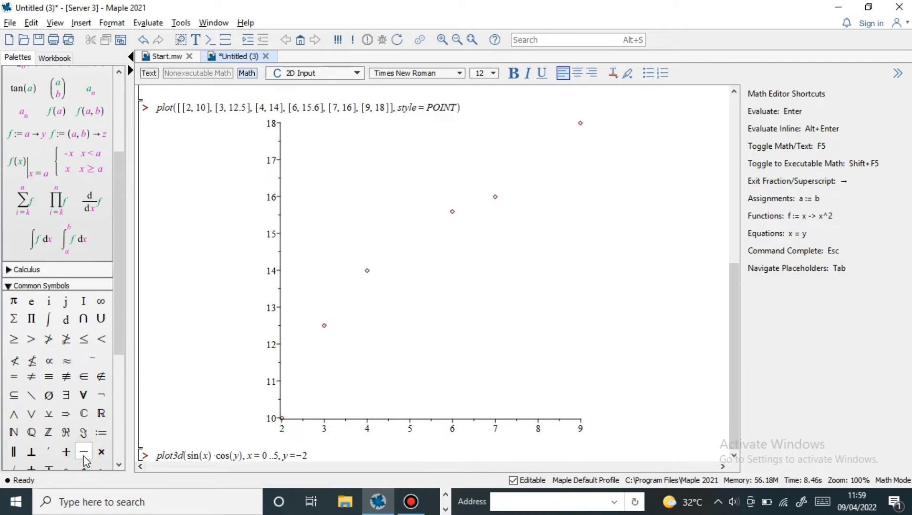
{"action": "type", "text": ".."}
{"action": "type", "text": "4"}
{"action": "type", "text": ")"}
{"action": "key", "text": "Return"}
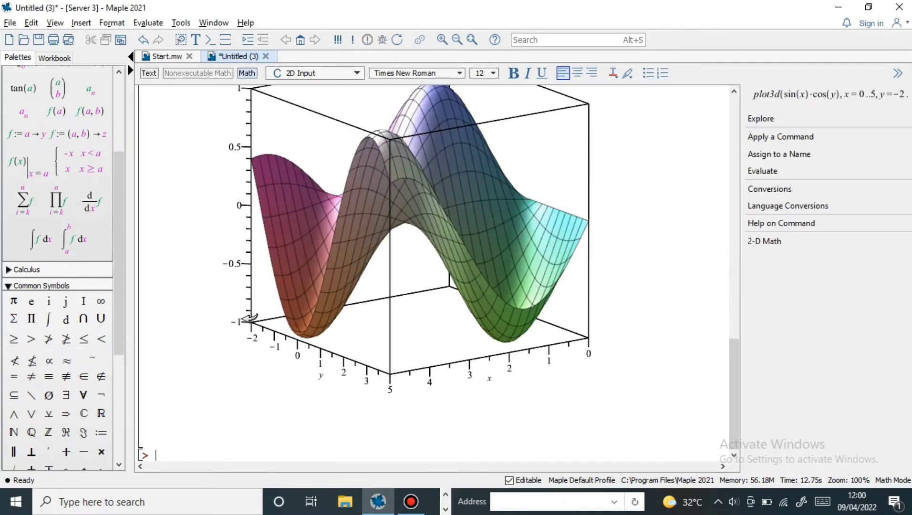
Rotate the 3D surface plot freehand to an orientation of about θ 34, φ -73, ψ -76.
{"action": "left_click_drag", "start_coordinate": [738, 420], "coordinate": [738, 401]}
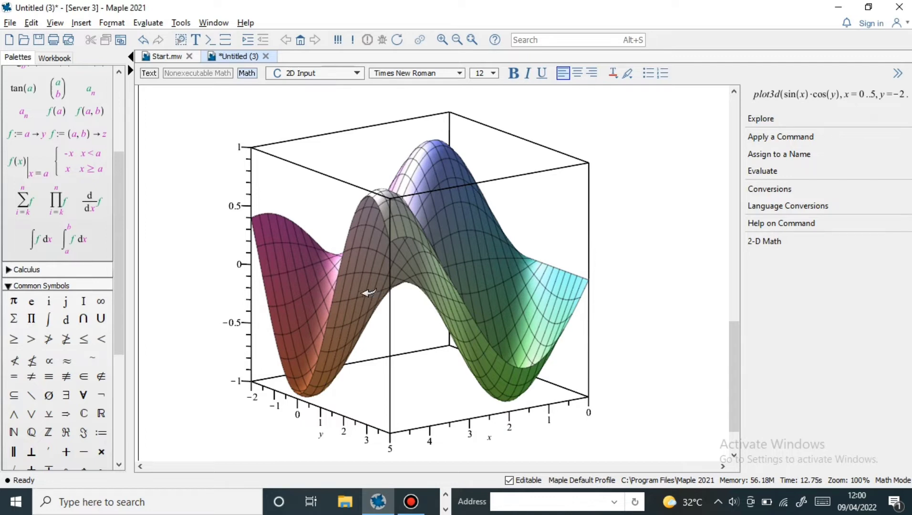
{"action": "left_click_drag", "start_coordinate": [350, 279], "coordinate": [441, 123]}
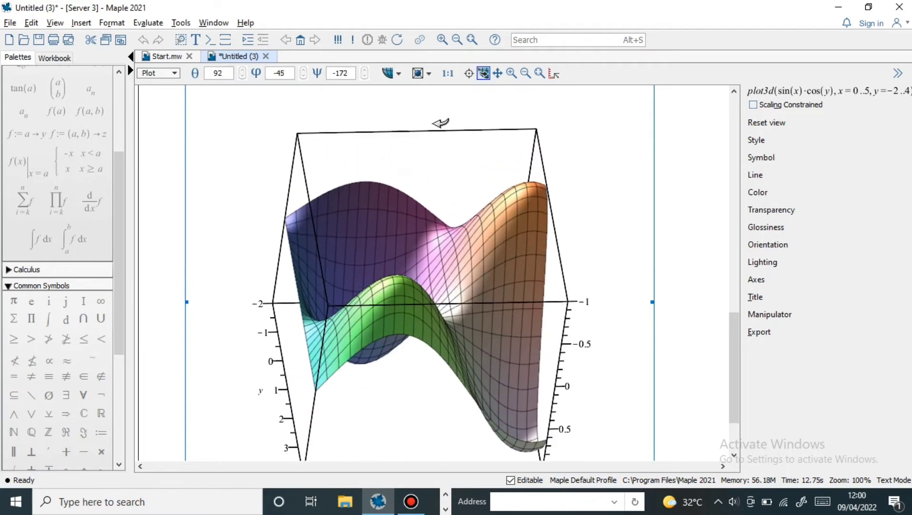
{"action": "left_click_drag", "start_coordinate": [401, 323], "coordinate": [524, 208]}
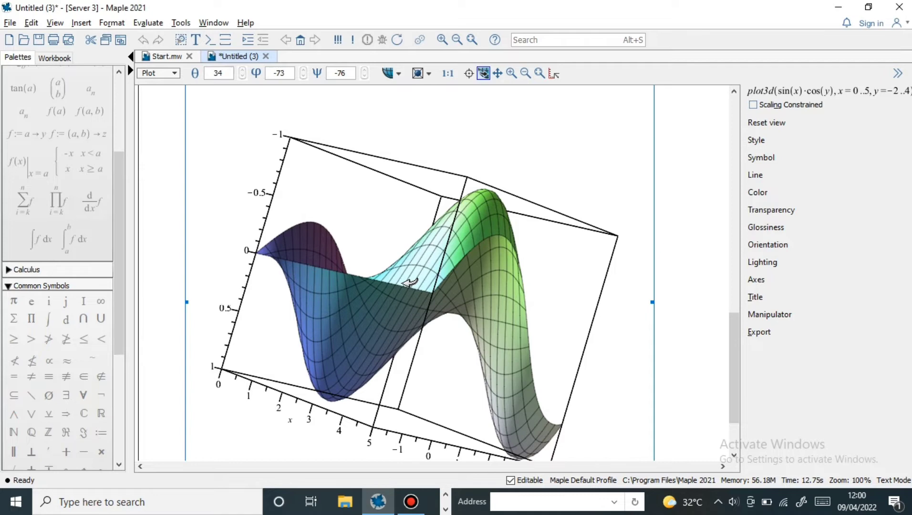
Try Framed axes on the 3D surface plot and undo the change.
{"action": "right_click", "coordinate": [384, 258]}
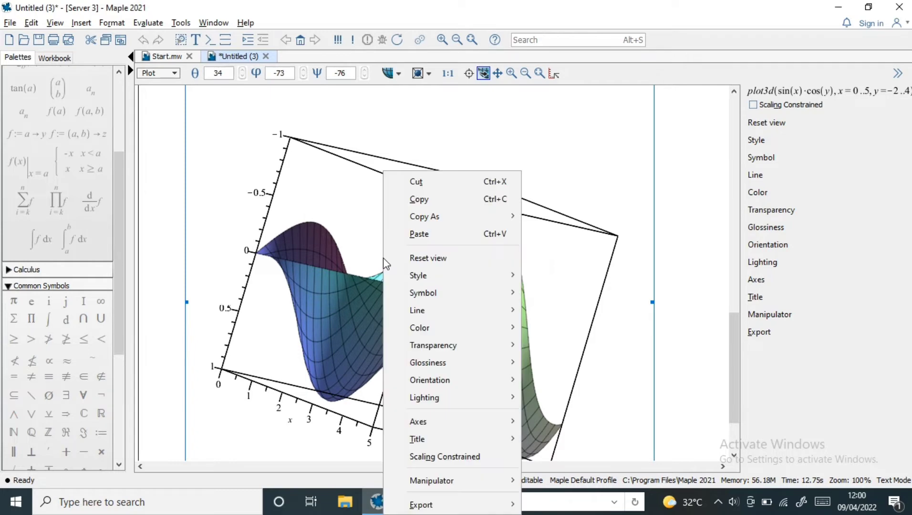
{"action": "mouse_move", "coordinate": [415, 280]}
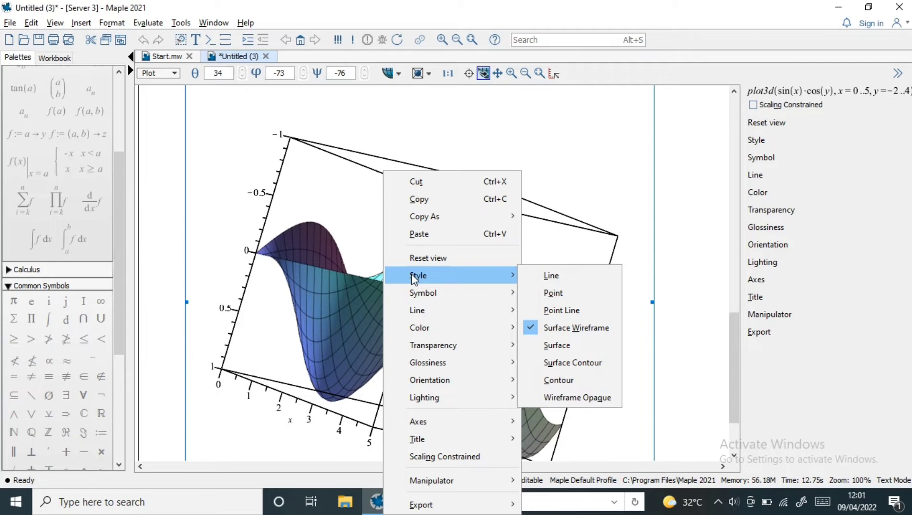
{"action": "mouse_move", "coordinate": [440, 422]}
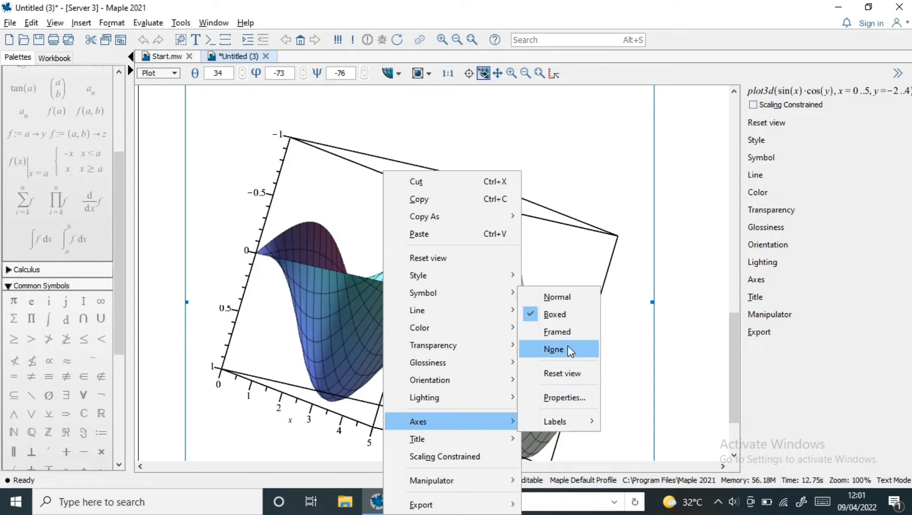
{"action": "left_click", "coordinate": [563, 329]}
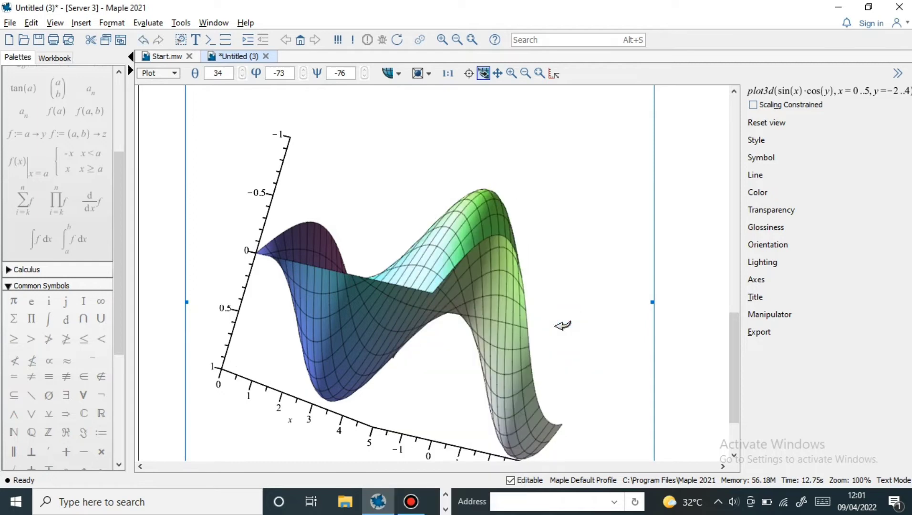
{"action": "left_click", "coordinate": [398, 287]}
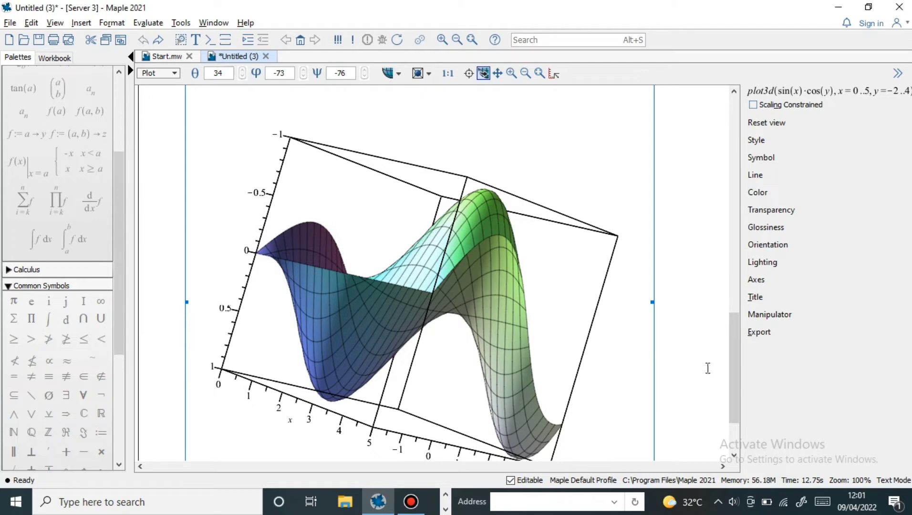
Plot the surfaces cos(x)+2·sin(x+y) and x+y together with plot3d over x = 2..3 and y = 1..5 at the prompt below the surface plot.
{"action": "left_click_drag", "start_coordinate": [734, 368], "coordinate": [737, 430]}
{"action": "left_click", "coordinate": [695, 417]}
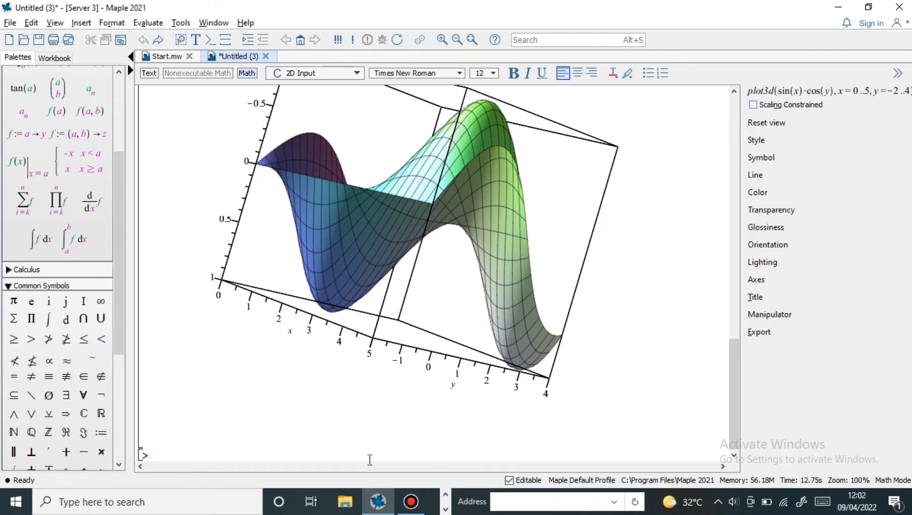
{"action": "type", "text": "plo"}
{"action": "type", "text": "t"}
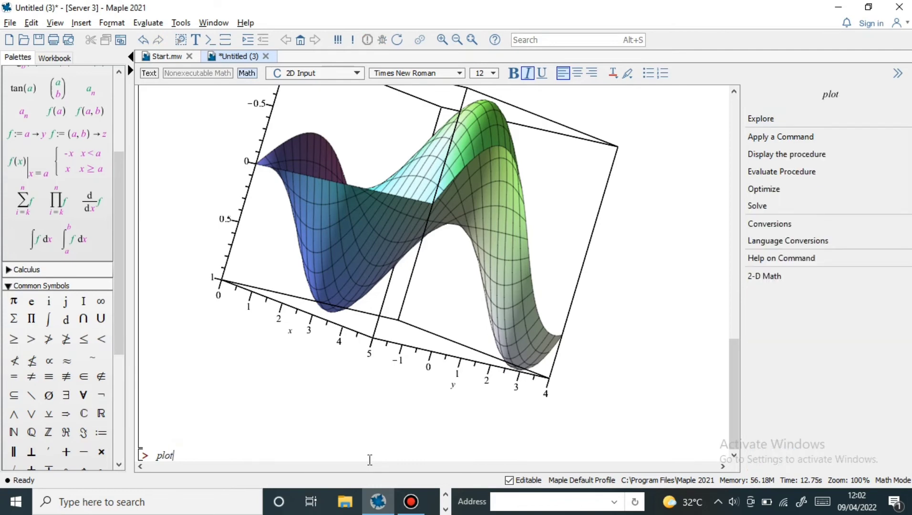
{"action": "type", "text": "3d(["}
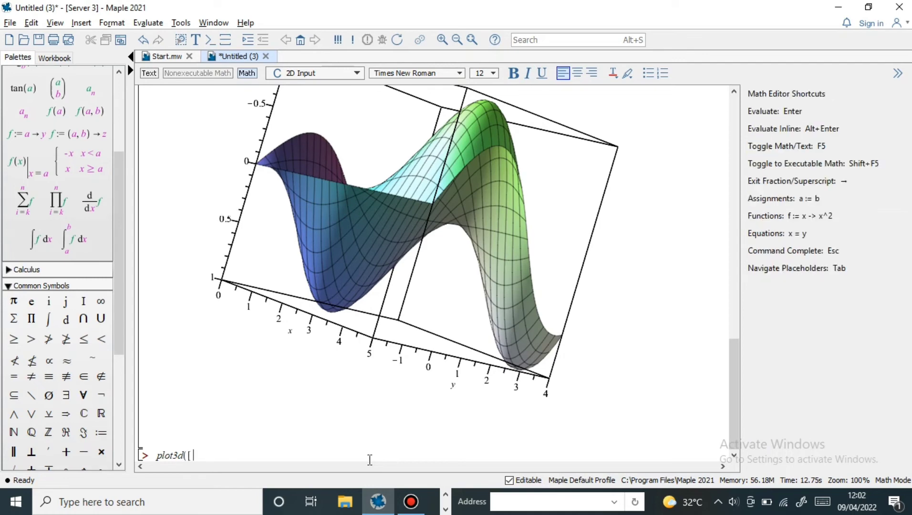
{"action": "type", "text": "co"}
{"action": "type", "text": "s"}
{"action": "type", "text": "(x)"}
{"action": "type", "text": "+"}
{"action": "type", "text": "2"}
{"action": "type", "text": "*"}
{"action": "type", "text": "sin"}
{"action": "type", "text": "(x+y"}
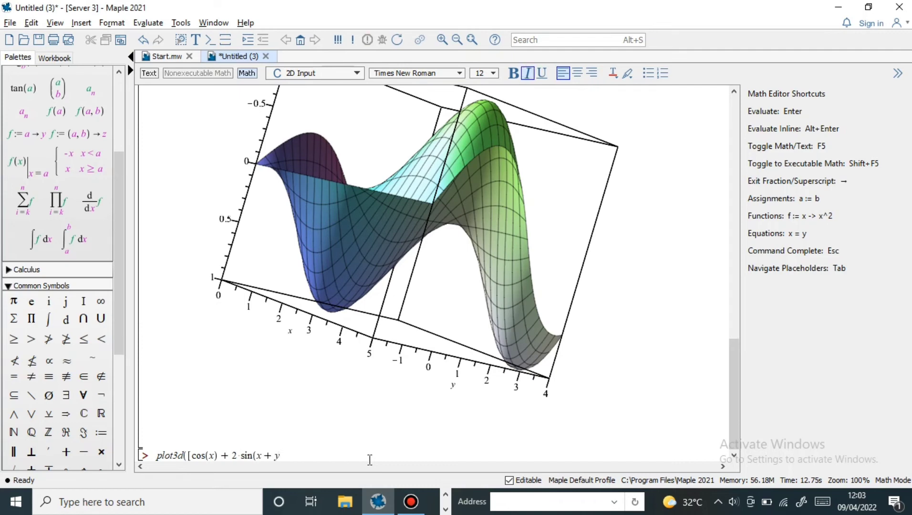
{"action": "type", "text": "),x+y],x=2."}
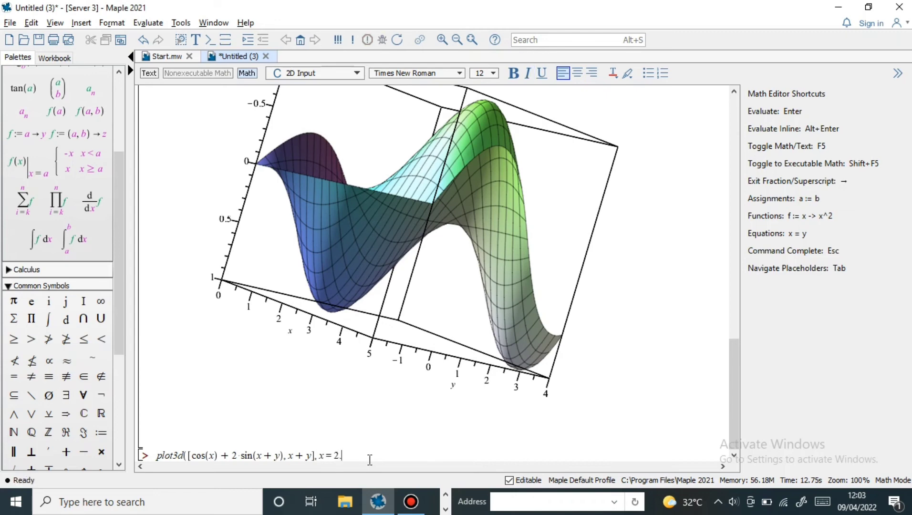
{"action": "type", "text": ".3,y=-1..5)"}
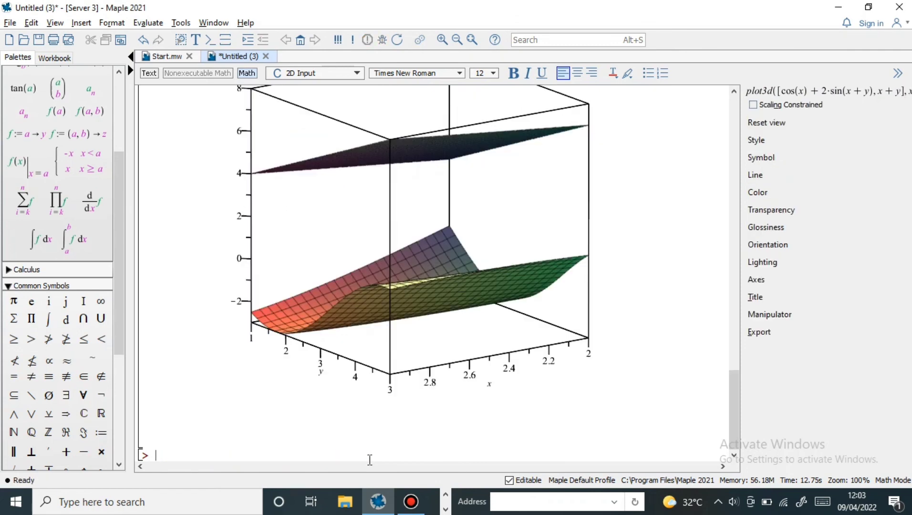
Rotate the two-surface 3D plot freehand through several orientations to about θ 161, φ -80, ψ 175 and deselect it.
{"action": "left_click", "coordinate": [736, 426]}
{"action": "mouse_move", "coordinate": [736, 421]}
{"action": "left_mouse_down"}
{"action": "mouse_move", "coordinate": [737, 414]}
{"action": "mouse_move", "coordinate": [738, 432]}
{"action": "left_mouse_up"}
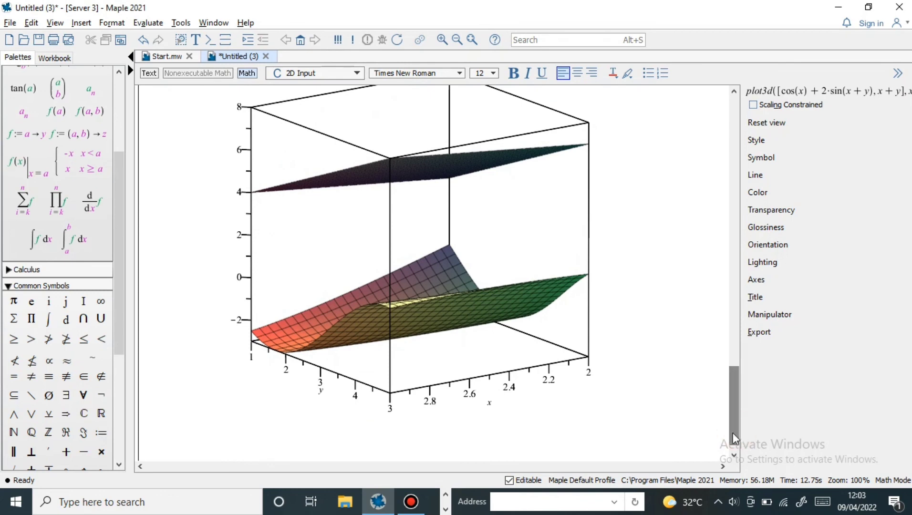
{"action": "left_click", "coordinate": [442, 319]}
{"action": "left_click_drag", "start_coordinate": [441, 299], "coordinate": [448, 218]}
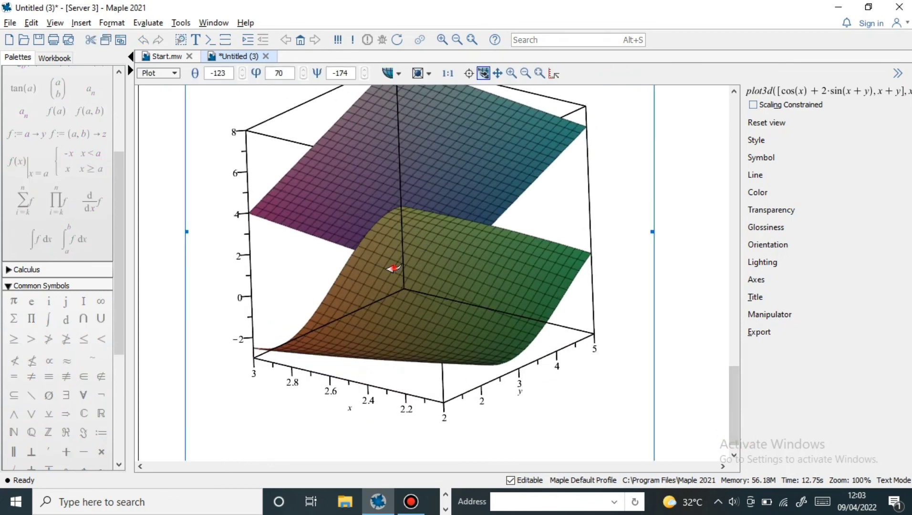
{"action": "left_click_drag", "start_coordinate": [393, 266], "coordinate": [544, 360]}
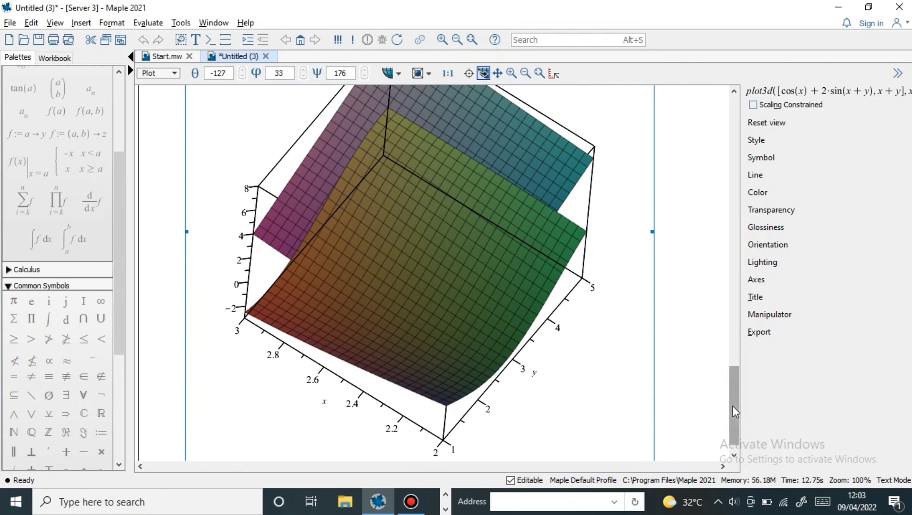
{"action": "left_click_drag", "start_coordinate": [733, 407], "coordinate": [734, 395]}
{"action": "left_click_drag", "start_coordinate": [448, 316], "coordinate": [480, 195]}
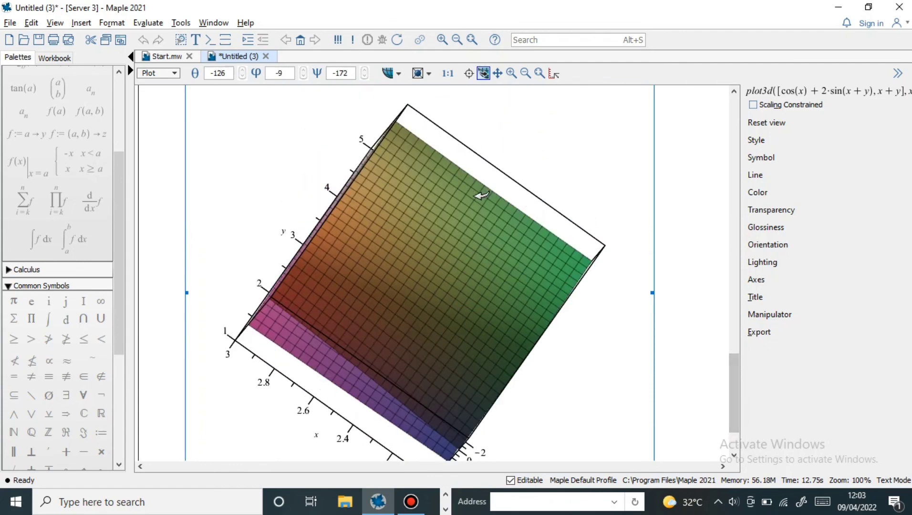
{"action": "left_click_drag", "start_coordinate": [360, 299], "coordinate": [472, 127]}
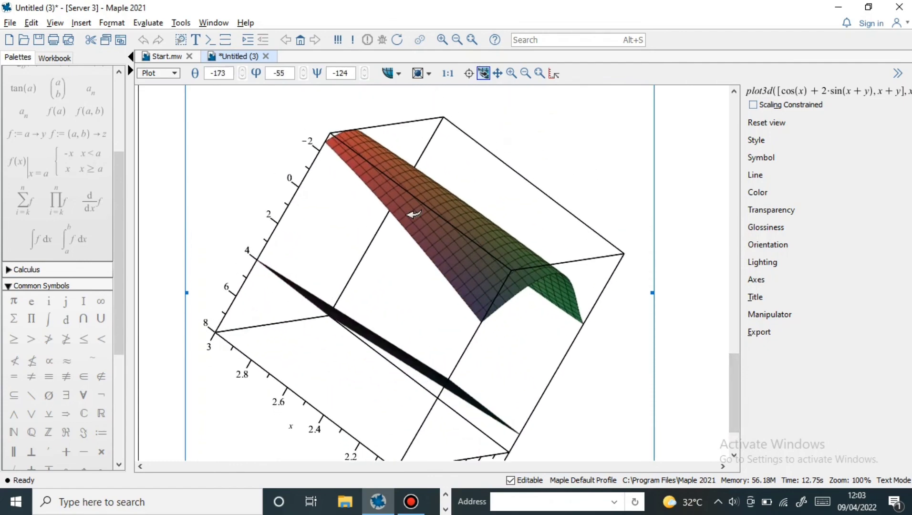
{"action": "left_click_drag", "start_coordinate": [348, 176], "coordinate": [305, 172]}
{"action": "left_click_drag", "start_coordinate": [448, 289], "coordinate": [354, 286]}
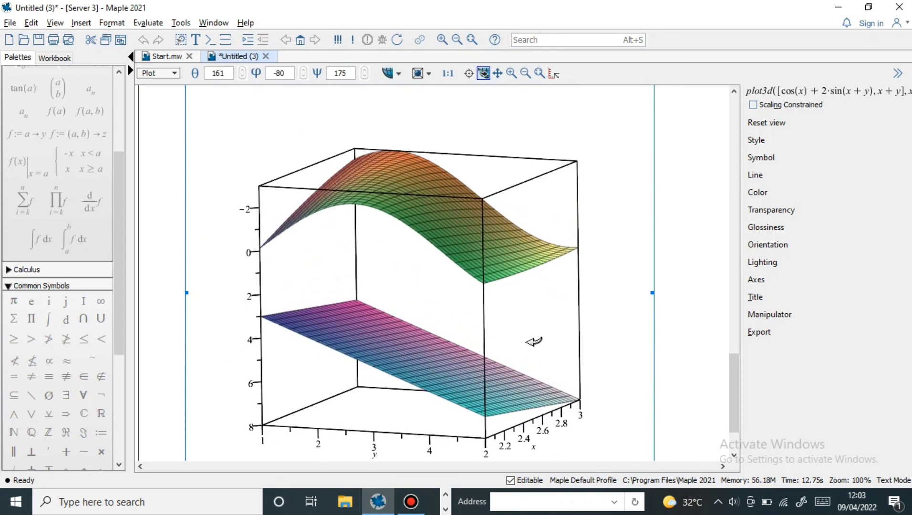
{"action": "left_click", "coordinate": [704, 342]}
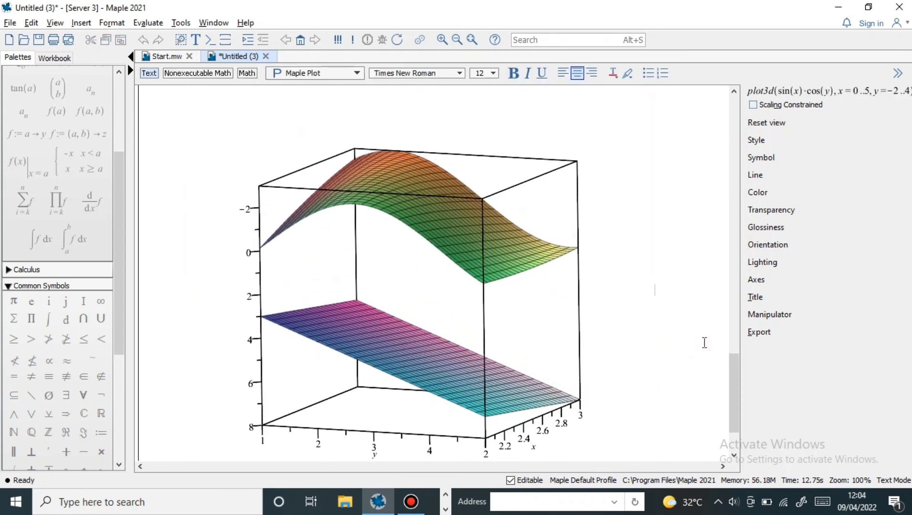